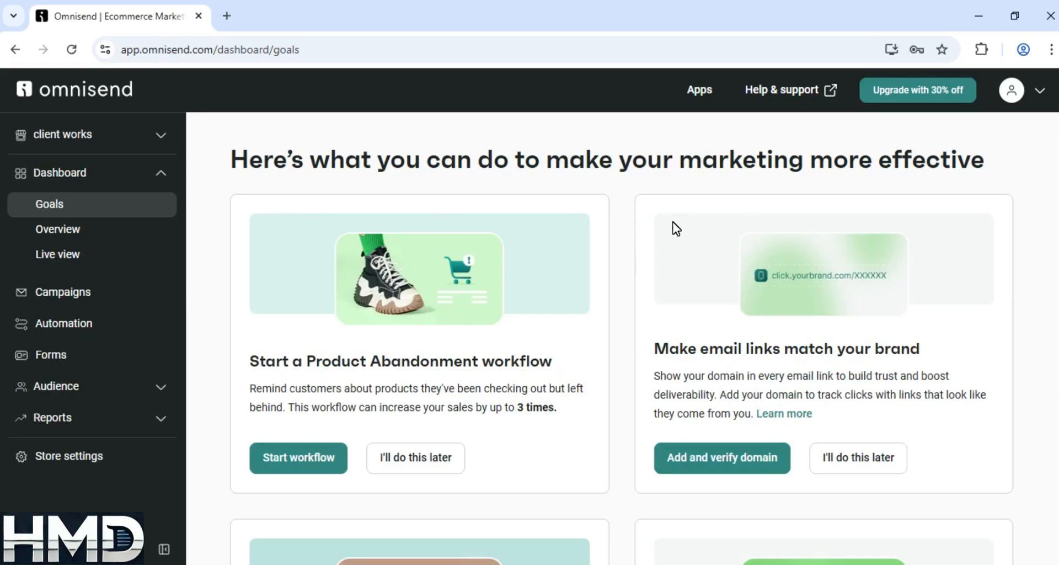
- Open the App Market and go to its app search
{"action": "left_click", "coordinate": [683, 90]}
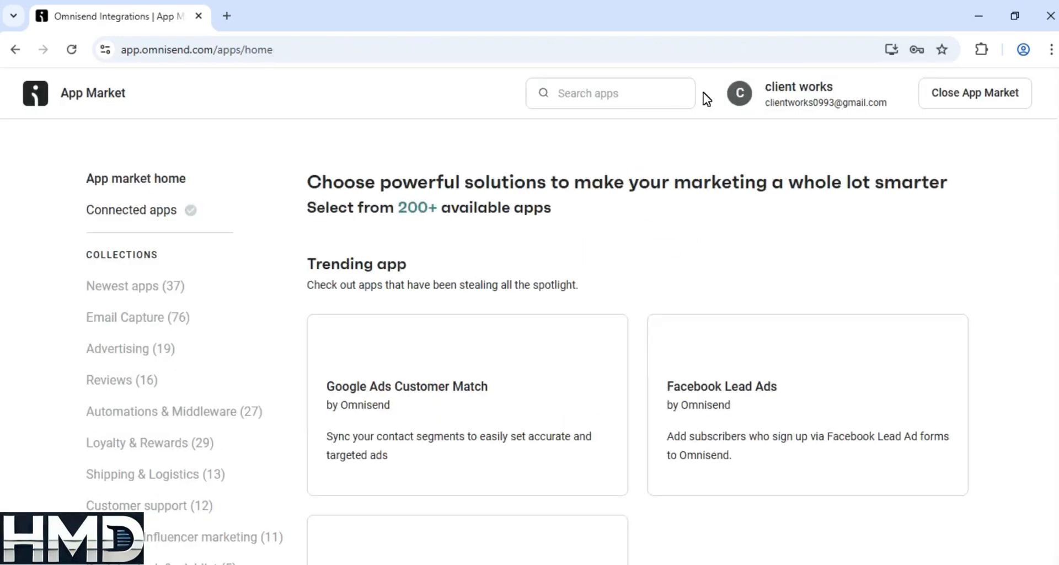
{"action": "left_click", "coordinate": [629, 90]}
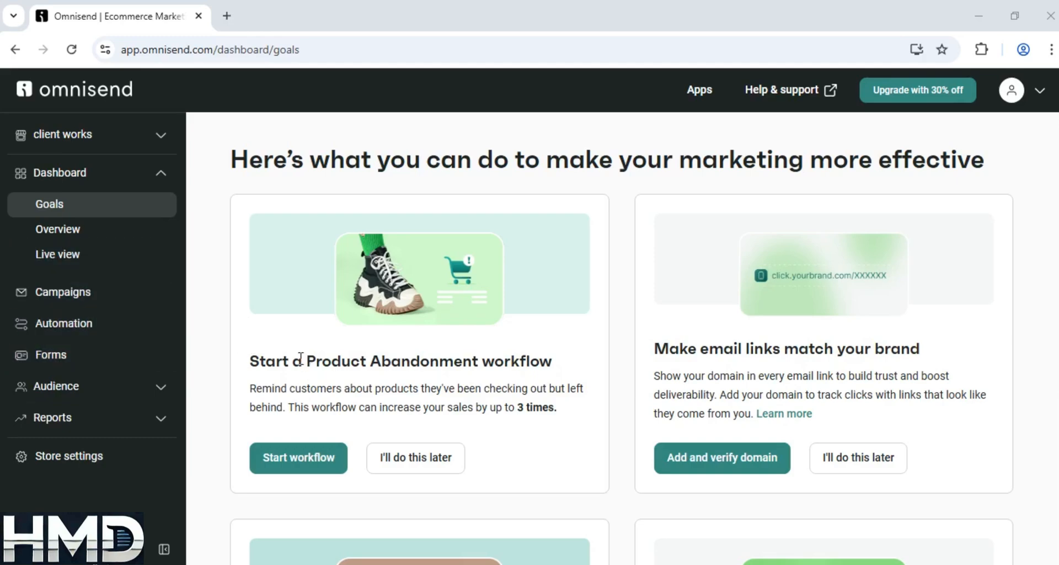
- Start a new regular email campaign from the full list of campaign types
{"action": "left_click", "coordinate": [130, 303]}
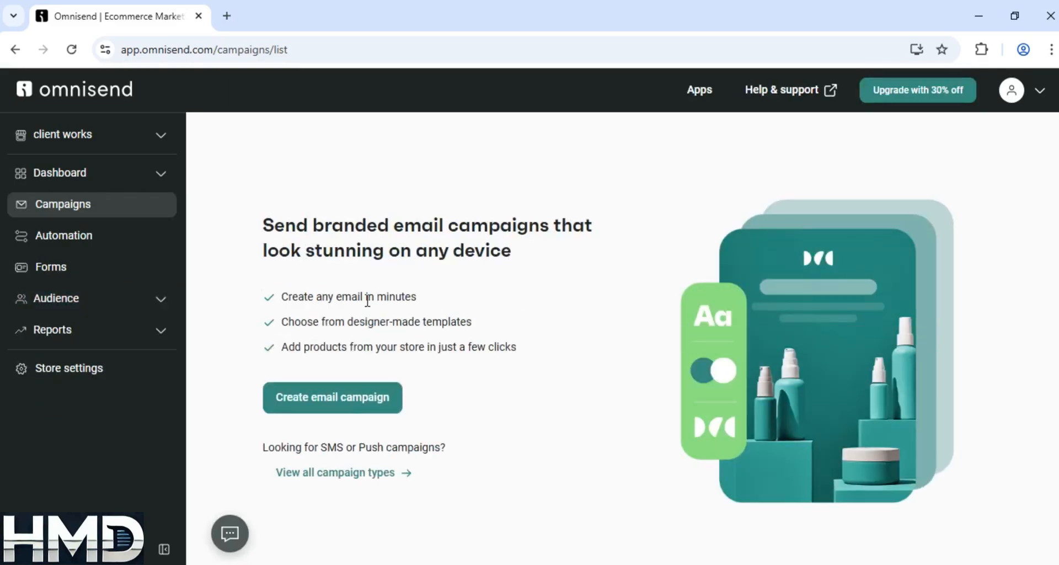
{"action": "left_click", "coordinate": [351, 481]}
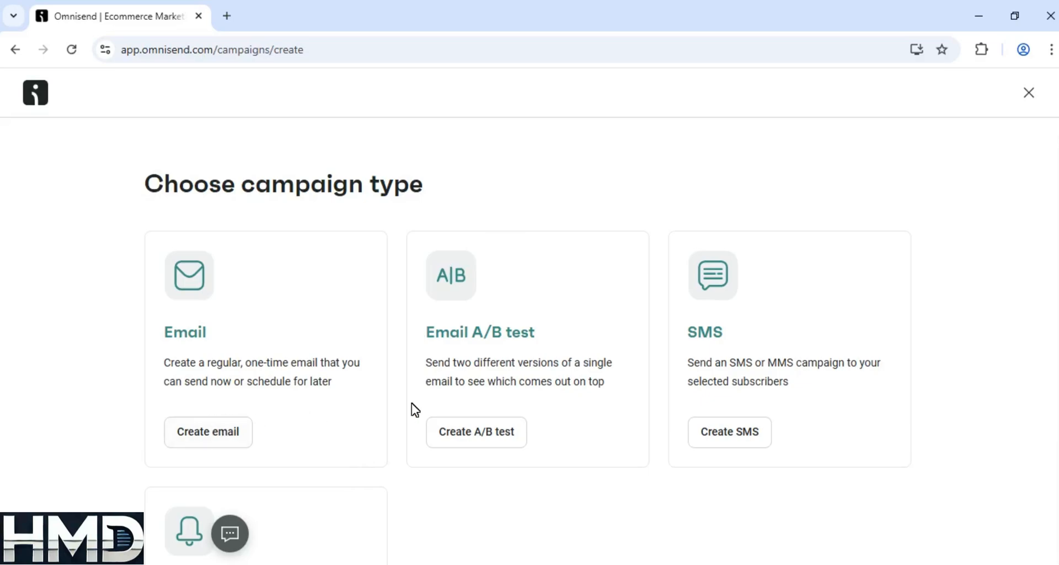
{"action": "left_click", "coordinate": [224, 436]}
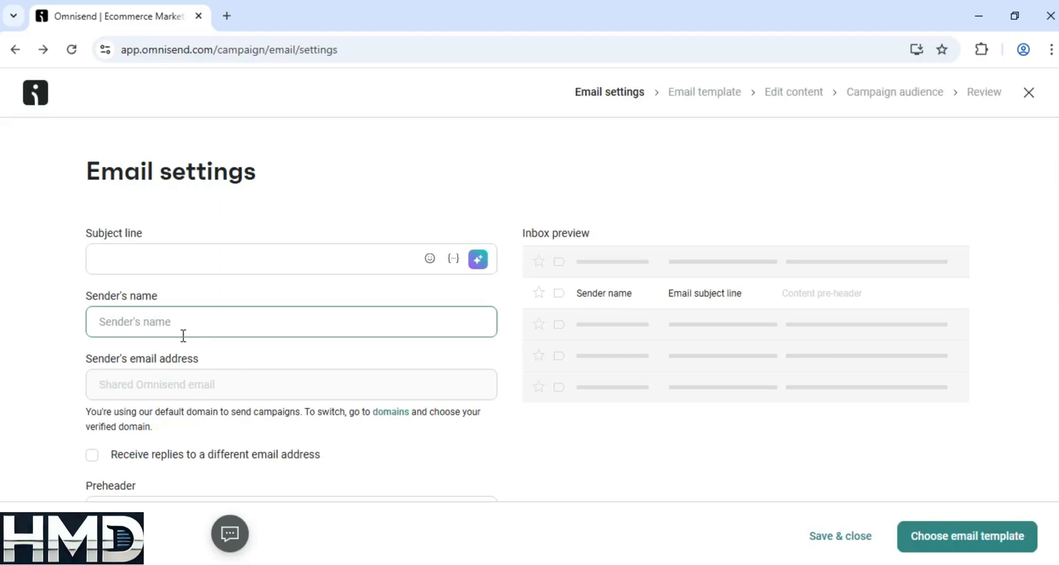
- Set the email's subject line to "thank you for your order"
{"action": "left_click", "coordinate": [296, 266]}
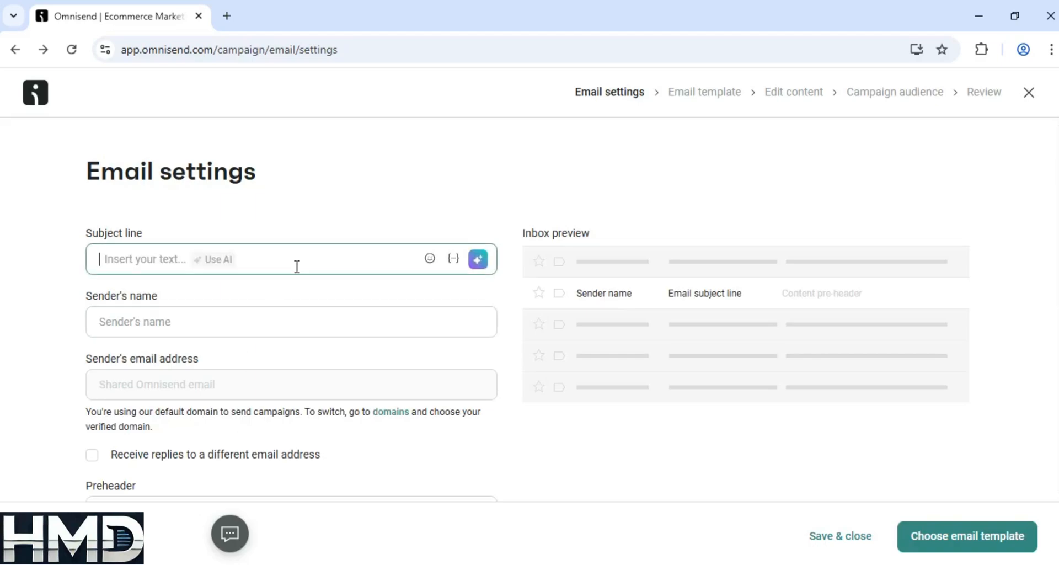
{"action": "type", "text": "tanks"}
{"action": "key", "text": "BackSpace"}
{"action": "key", "text": "BackSpace"}
{"action": "key", "text": "BackSpace"}
{"action": "key", "text": "BackSpace"}
{"action": "key", "text": "BackSpace"}
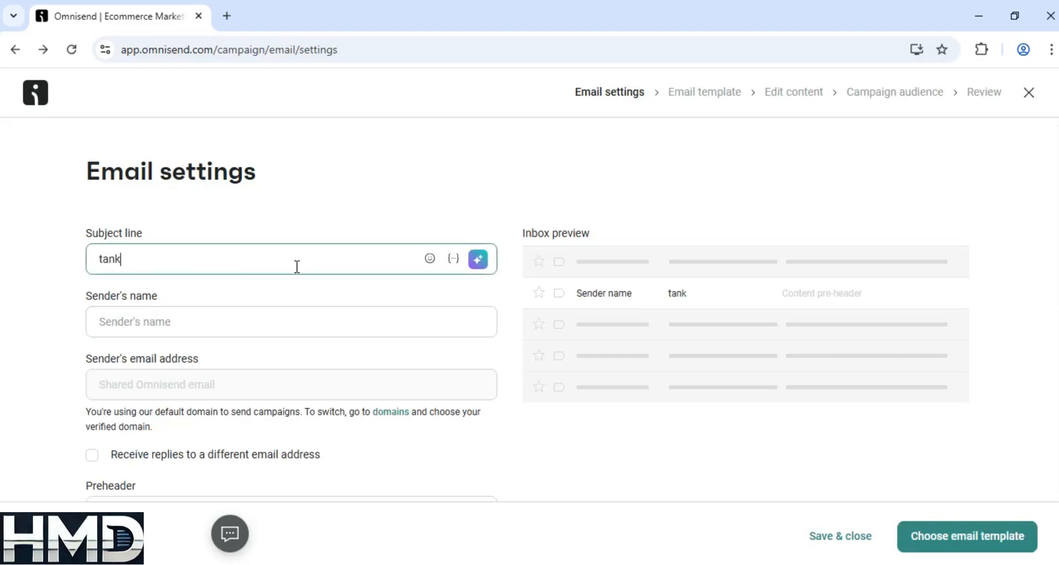
{"action": "type", "text": "thank you for y"}
{"action": "type", "text": "our ordrw"}
{"action": "key", "text": "BackSpace"}
{"action": "key", "text": "BackSpace"}
{"action": "key", "text": "BackSpace"}
{"action": "type", "text": "der"}
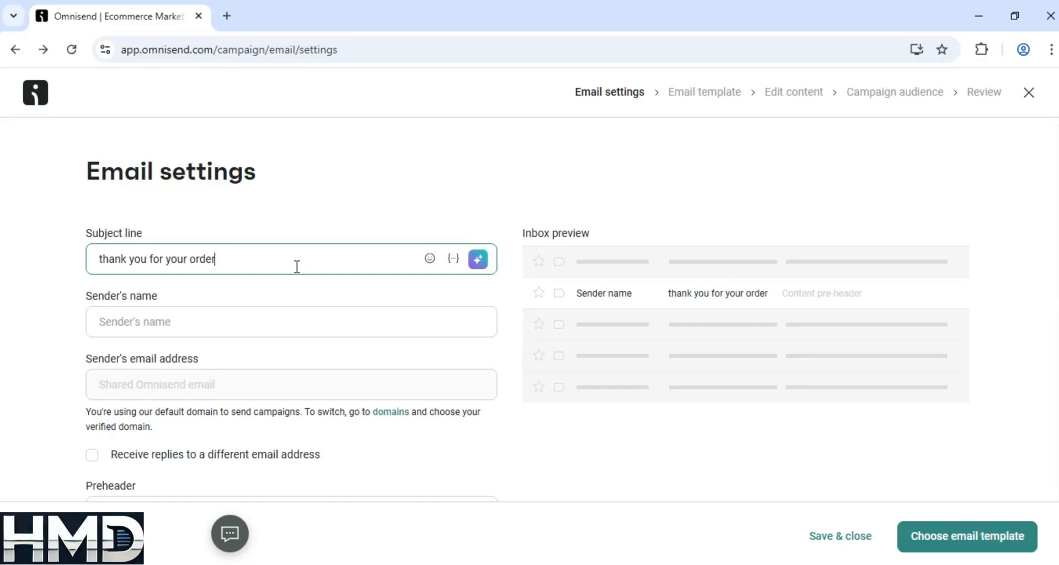
- Set the sender's name to "client works" and look through the remaining email settings
{"action": "left_click", "coordinate": [205, 332]}
{"action": "type", "text": "client works"}
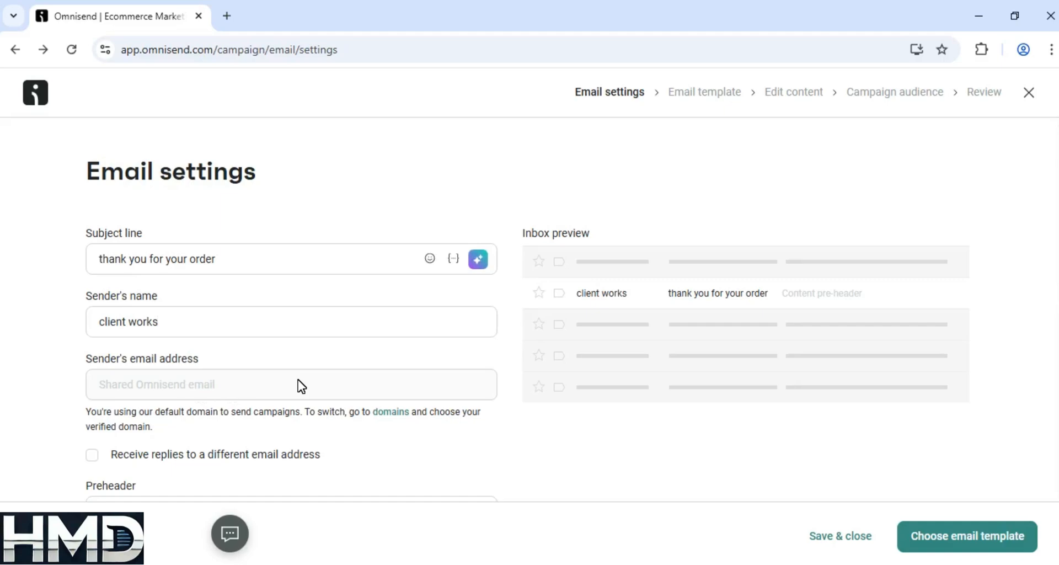
{"action": "scroll", "coordinate": [297, 381], "scroll_direction": "down", "scroll_amount": 6}
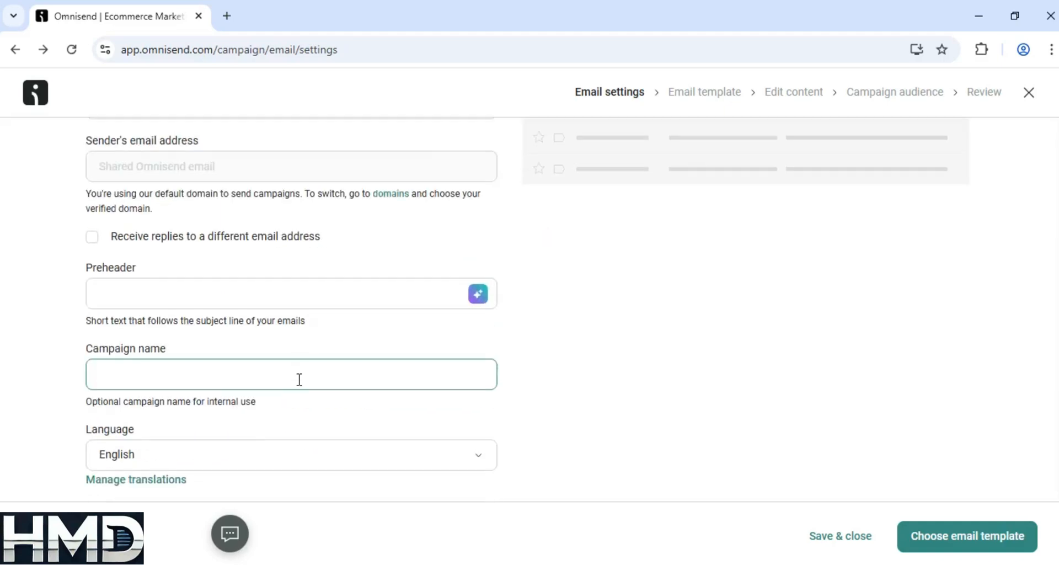
{"action": "scroll", "coordinate": [297, 386], "scroll_direction": "up", "scroll_amount": 2}
{"action": "scroll", "coordinate": [175, 250], "scroll_direction": "down", "scroll_amount": 3}
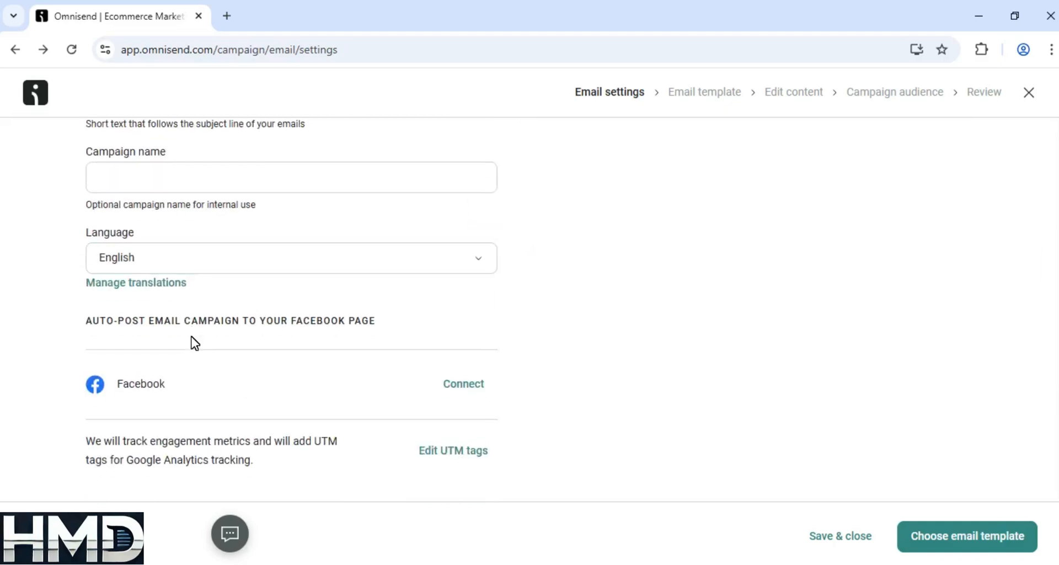
{"action": "scroll", "coordinate": [194, 343], "scroll_direction": "up", "scroll_amount": 7}
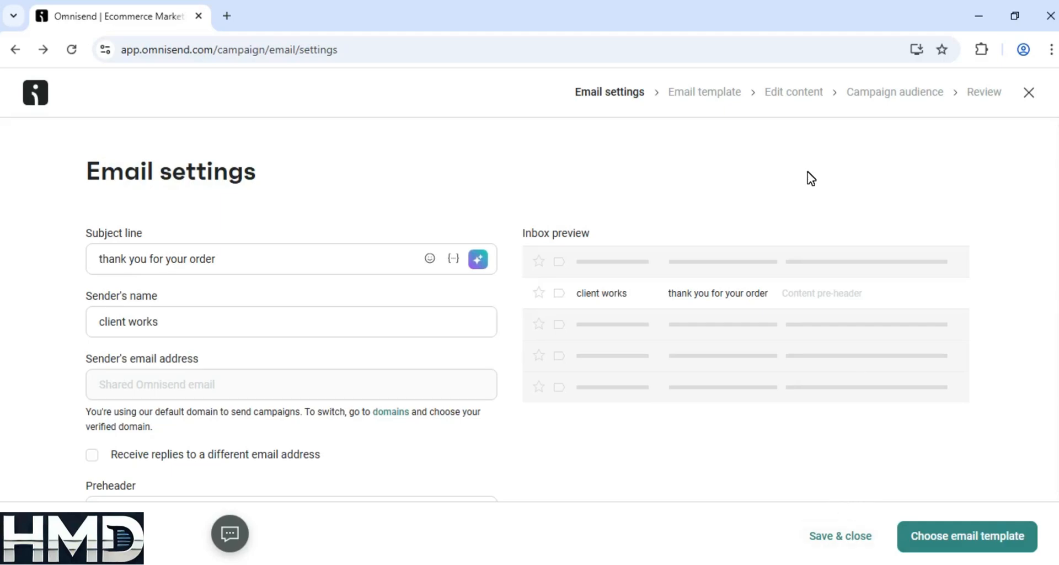
- Proceed to the email templates, filter them by the goal "Offer a discount" and use the "Mother's day" template
{"action": "left_click", "coordinate": [966, 538]}
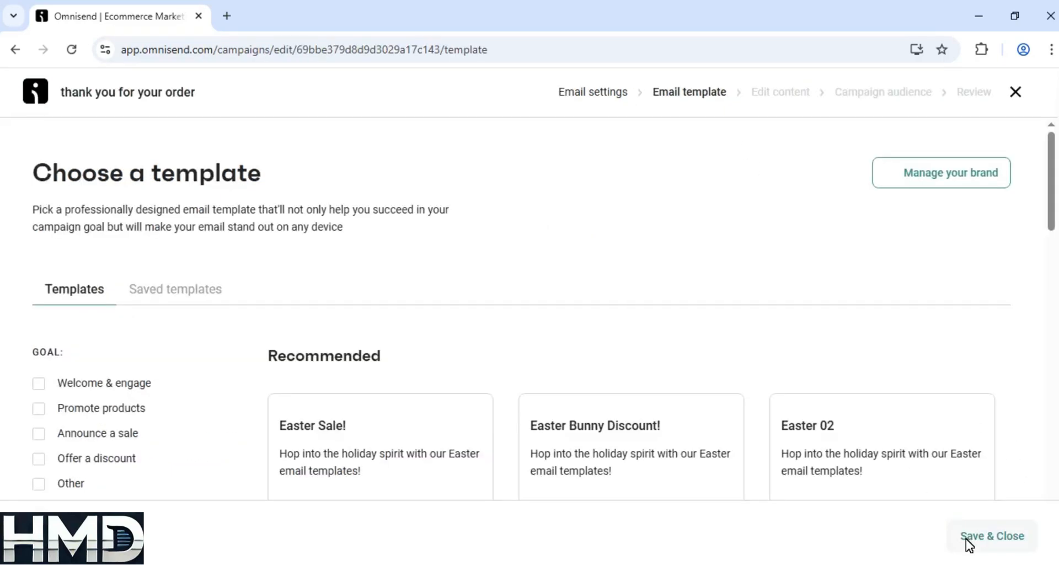
{"action": "scroll", "coordinate": [321, 209], "scroll_direction": "down", "scroll_amount": 2}
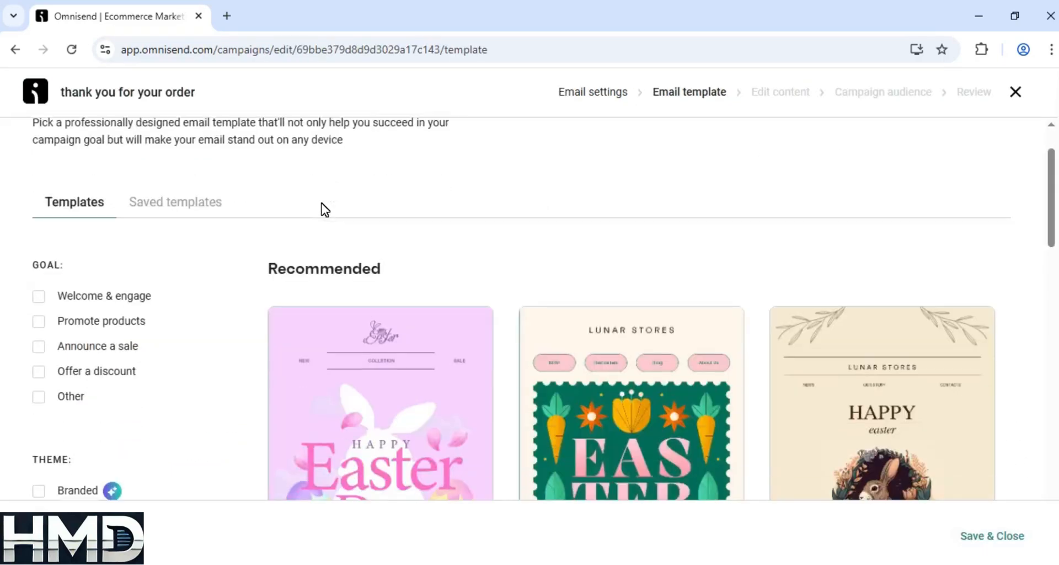
{"action": "scroll", "coordinate": [385, 266], "scroll_direction": "down", "scroll_amount": 4}
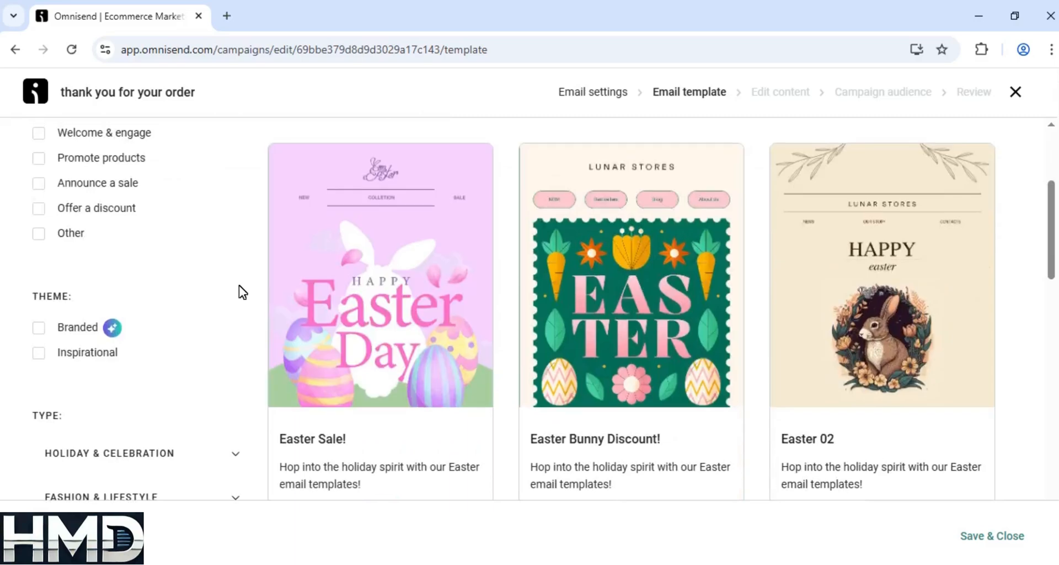
{"action": "scroll", "coordinate": [240, 286], "scroll_direction": "down", "scroll_amount": 6}
{"action": "scroll", "coordinate": [240, 287], "scroll_direction": "down", "scroll_amount": 3}
{"action": "scroll", "coordinate": [239, 287], "scroll_direction": "up", "scroll_amount": 10}
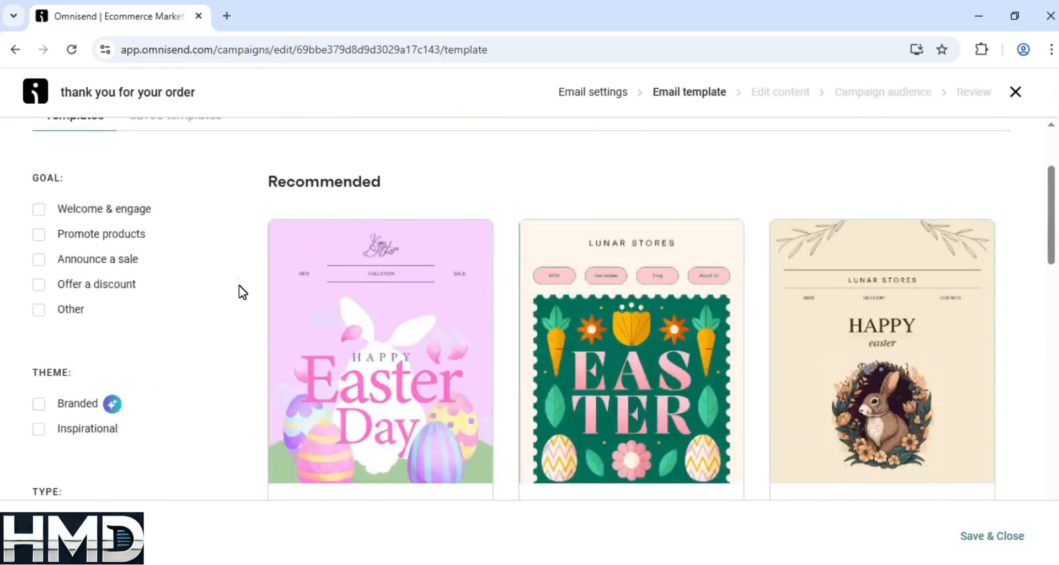
{"action": "left_click", "coordinate": [38, 371]}
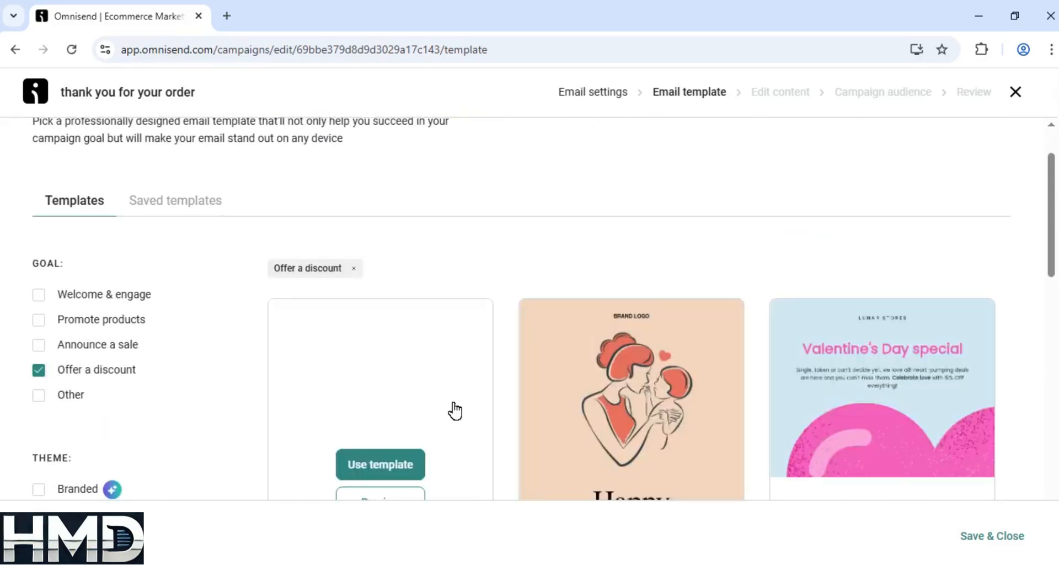
{"action": "scroll", "coordinate": [237, 351], "scroll_direction": "down", "scroll_amount": 2}
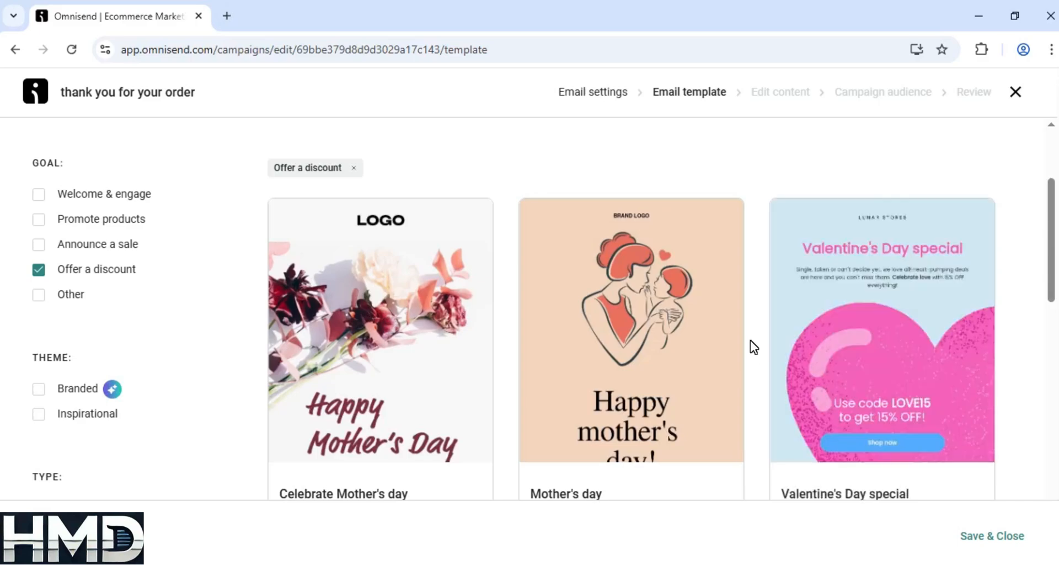
{"action": "mouse_move", "coordinate": [693, 364]}
{"action": "left_click", "coordinate": [631, 368]}
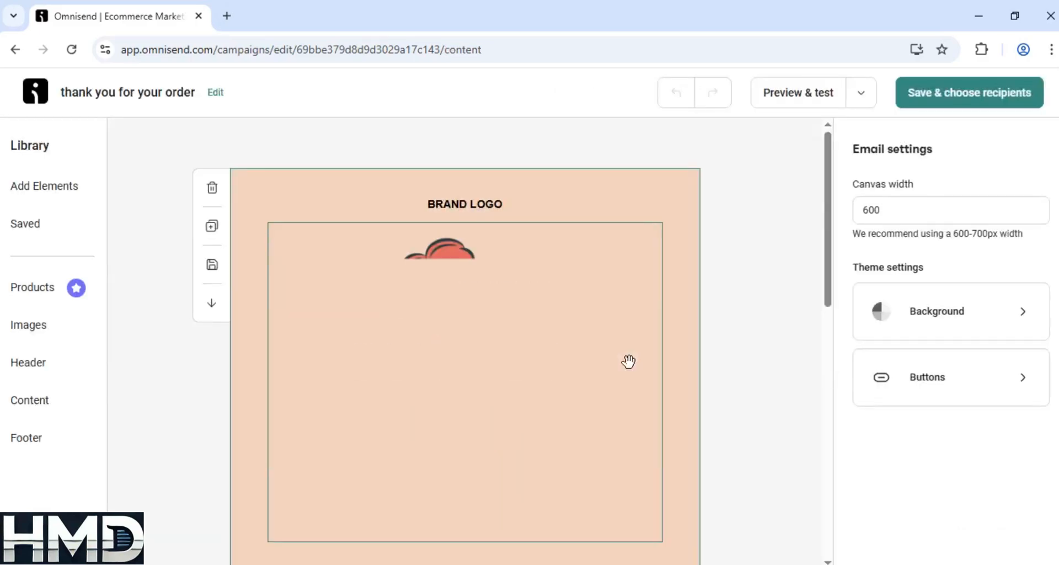
- Look over the Mother's day email's content, save it and continue to choosing recipients
{"action": "scroll", "coordinate": [628, 361], "scroll_direction": "down", "scroll_amount": 5}
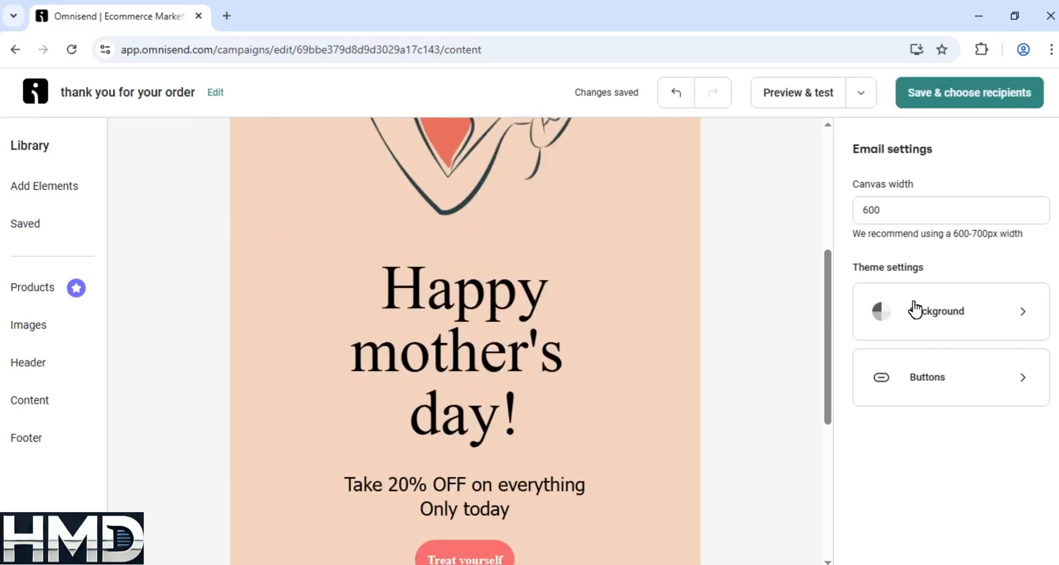
{"action": "scroll", "coordinate": [671, 256], "scroll_direction": "up", "scroll_amount": 5}
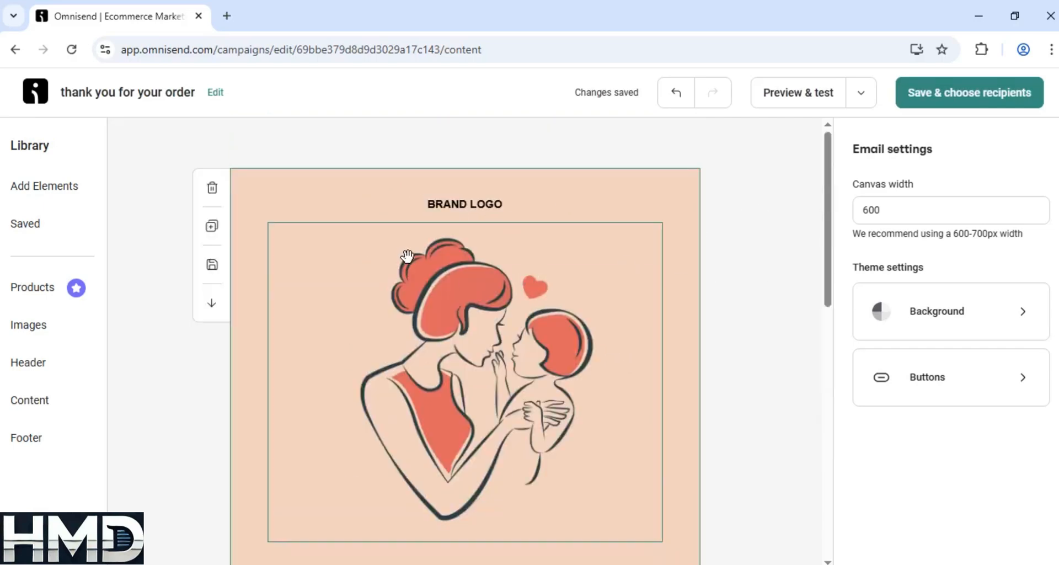
{"action": "scroll", "coordinate": [272, 334], "scroll_direction": "down", "scroll_amount": 2}
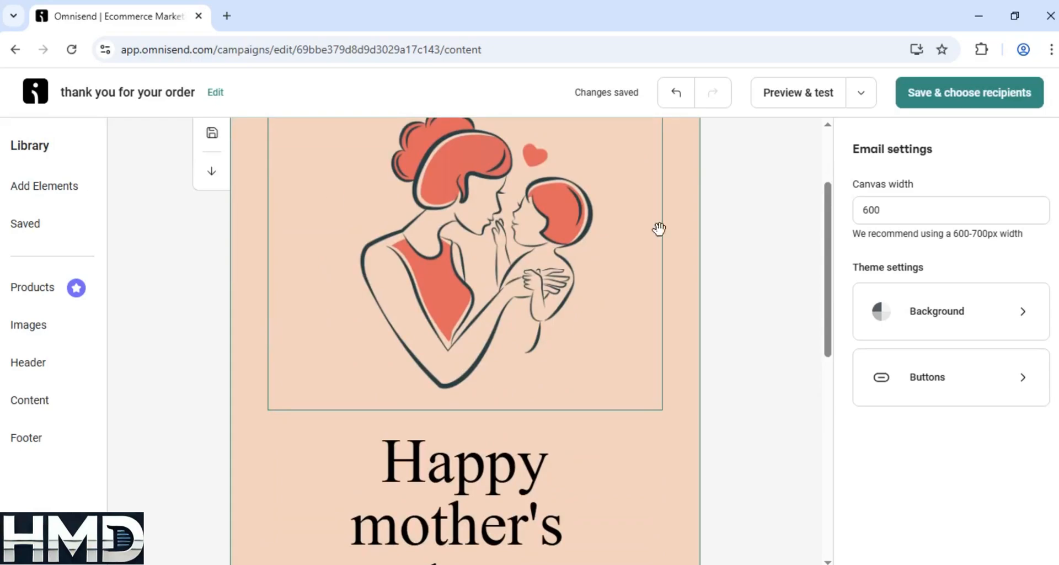
{"action": "left_click", "coordinate": [955, 94]}
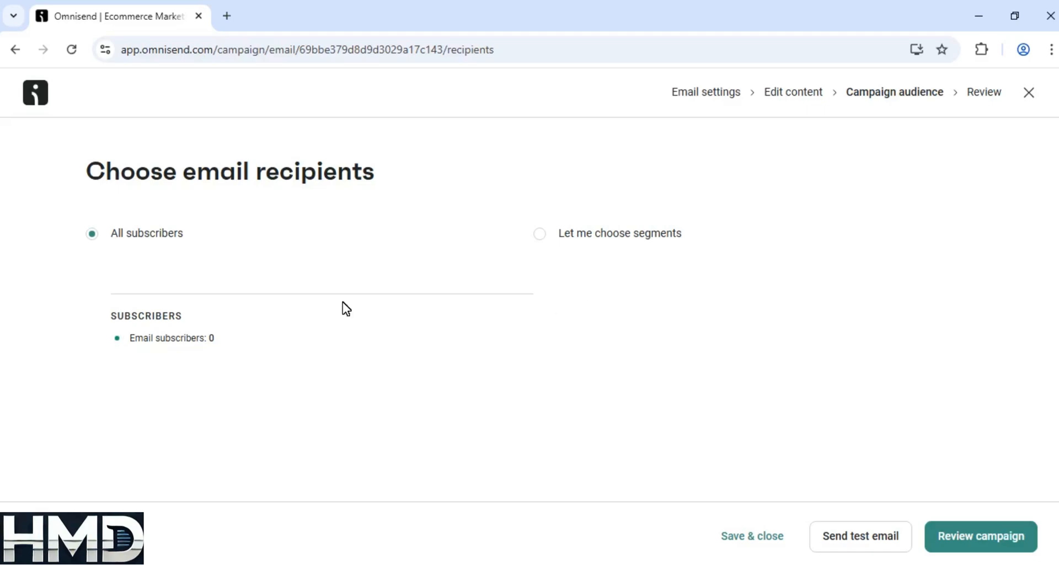
- Check the segment option, choose all subscribers as the recipients and continue to the campaign review
{"action": "left_click", "coordinate": [541, 235]}
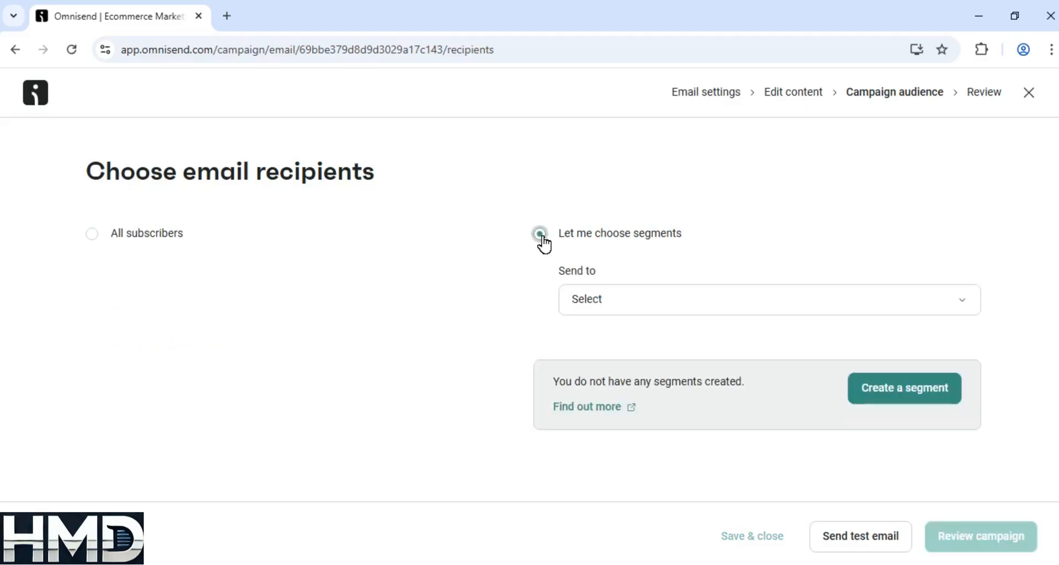
{"action": "left_click", "coordinate": [93, 234]}
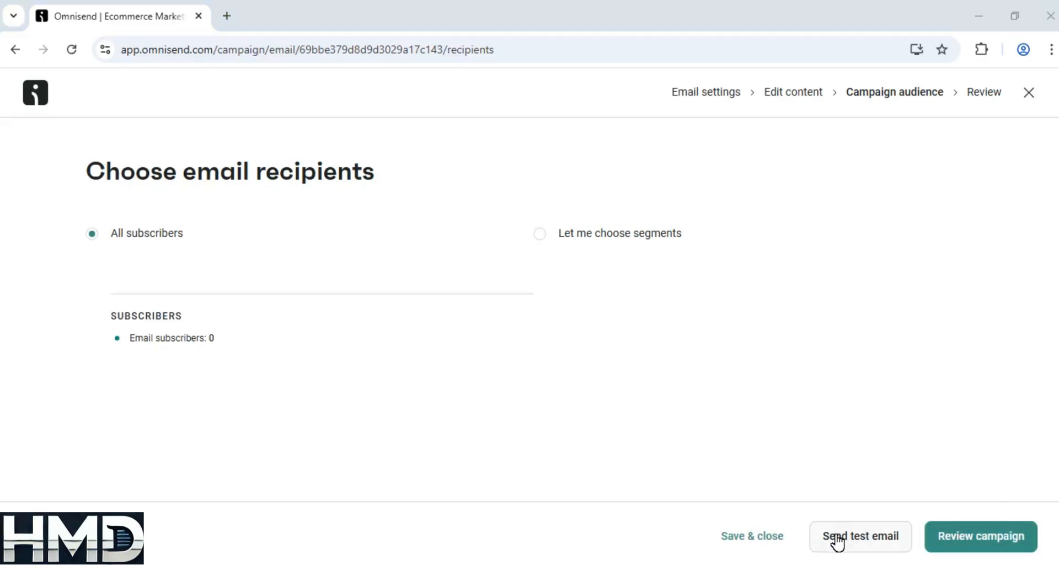
{"action": "left_click", "coordinate": [967, 537]}
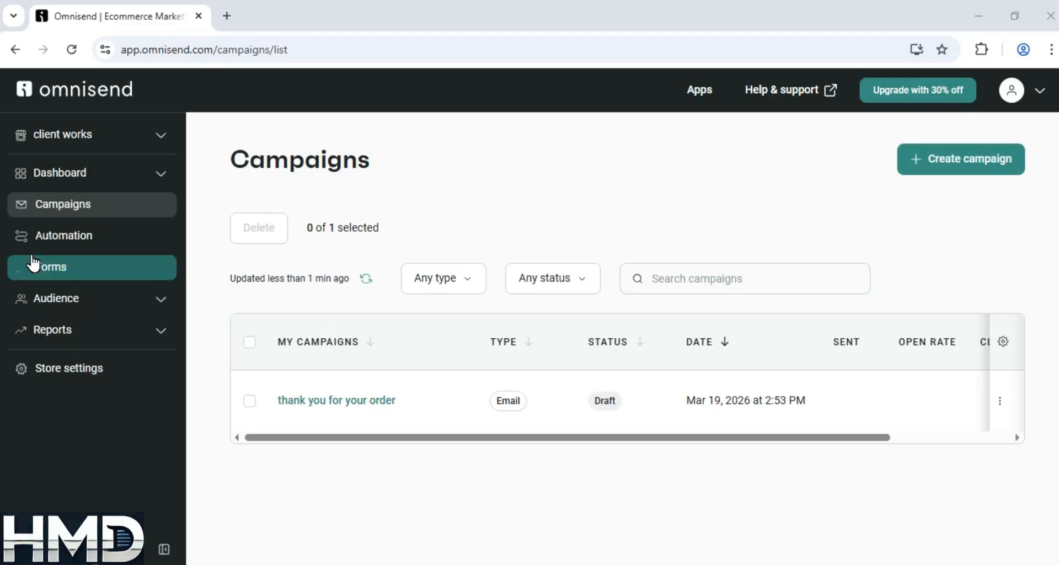
- Start the Abandoned Cart & Checkout automation workflows with a 10% discount code for the third email
{"action": "left_click", "coordinate": [65, 254]}
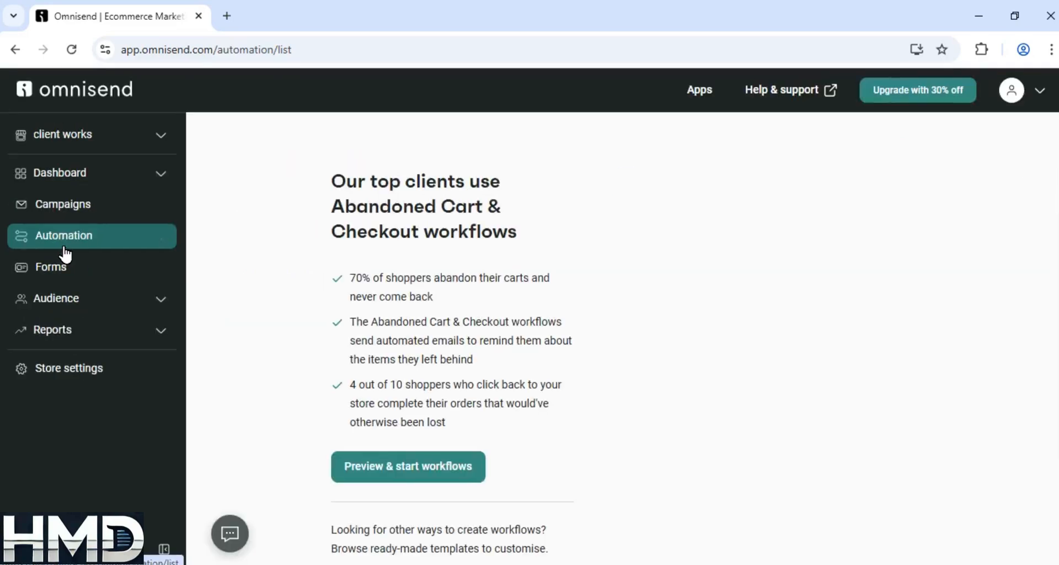
{"action": "scroll", "coordinate": [361, 296], "scroll_direction": "down", "scroll_amount": 2}
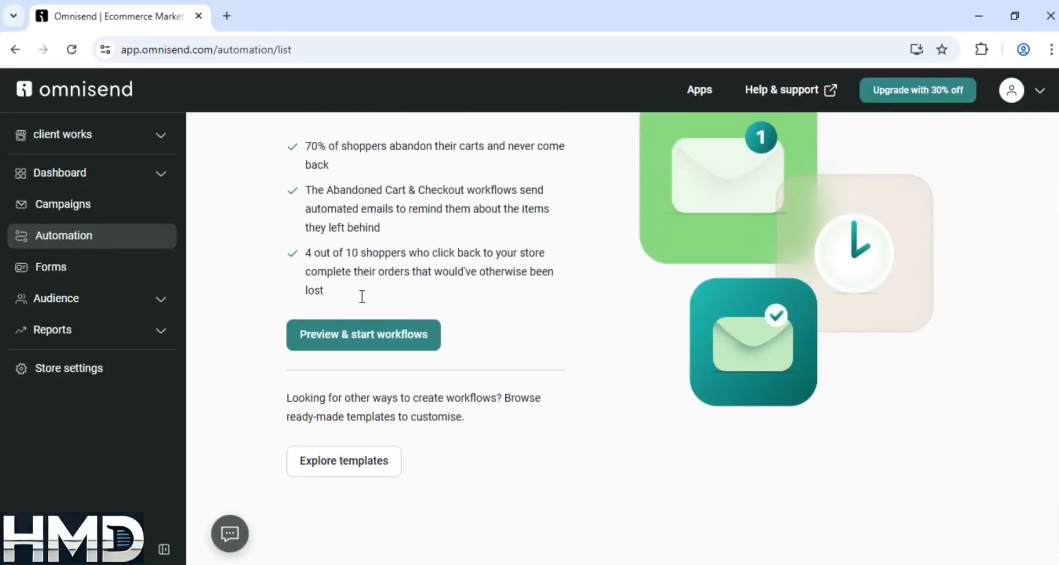
{"action": "scroll", "coordinate": [333, 305], "scroll_direction": "up", "scroll_amount": 2}
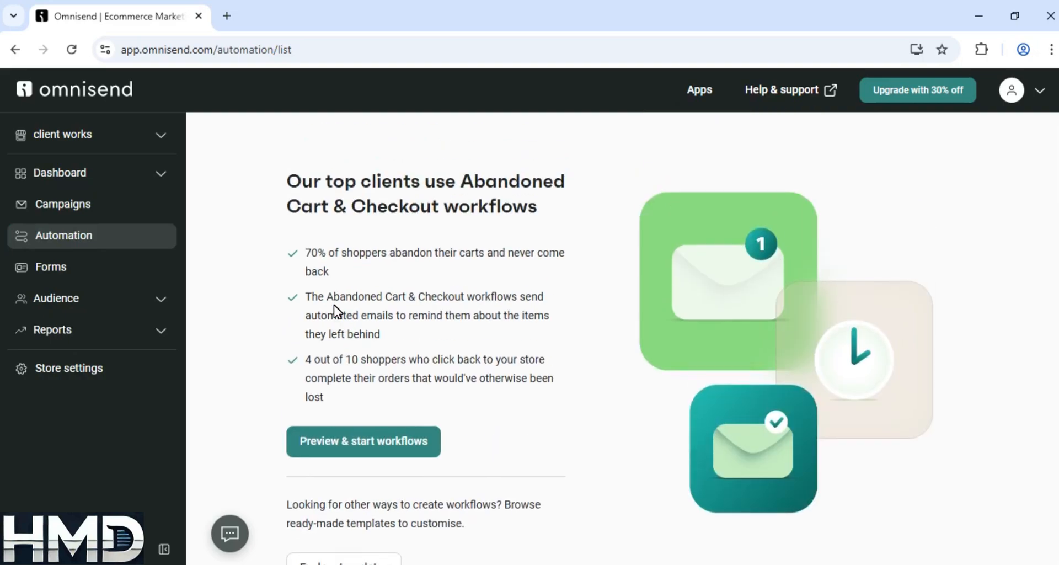
{"action": "scroll", "coordinate": [333, 304], "scroll_direction": "down", "scroll_amount": 2}
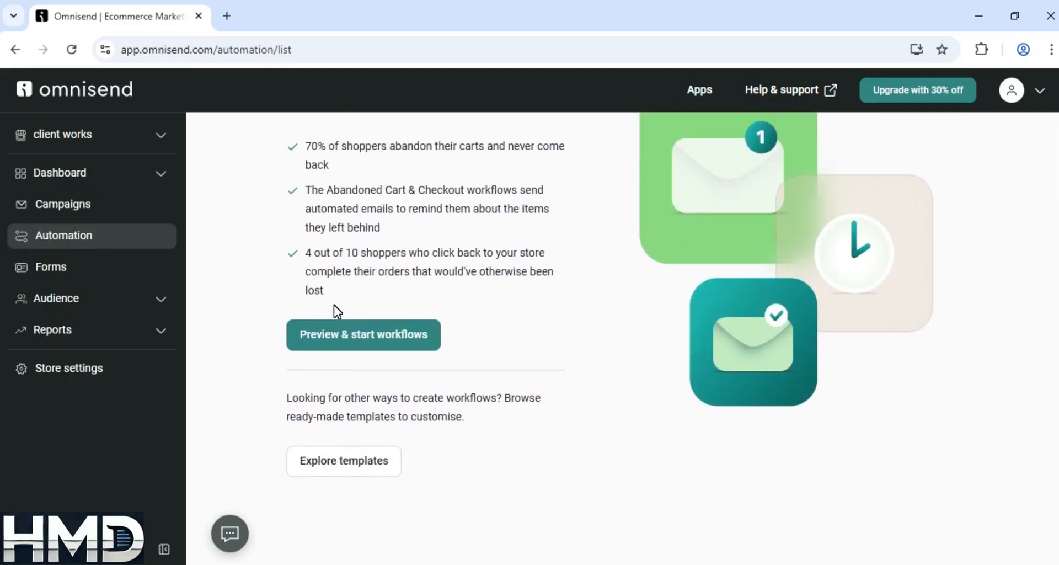
{"action": "left_click", "coordinate": [339, 337]}
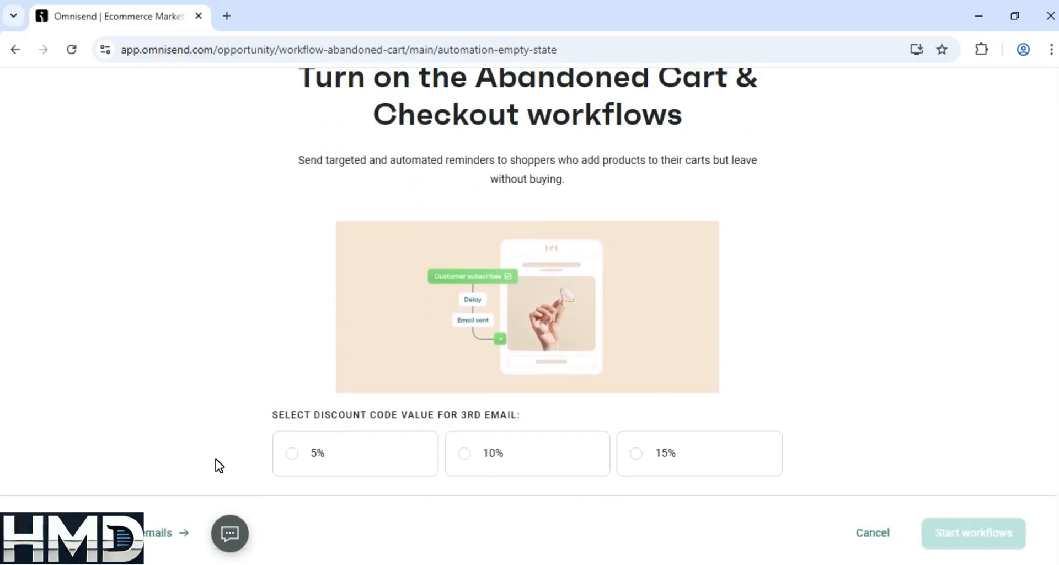
{"action": "left_click", "coordinate": [485, 459]}
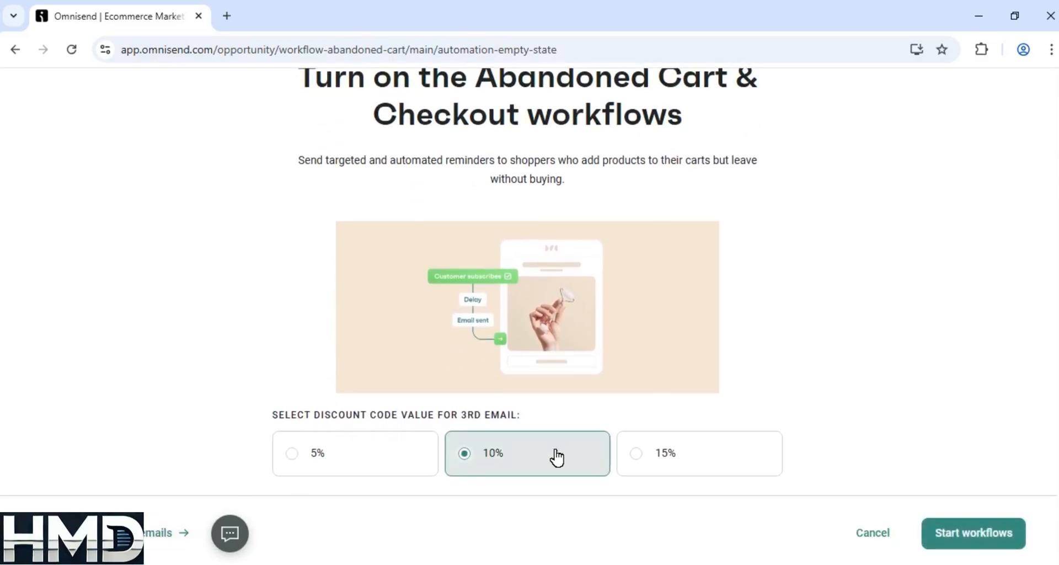
{"action": "left_click", "coordinate": [960, 526]}
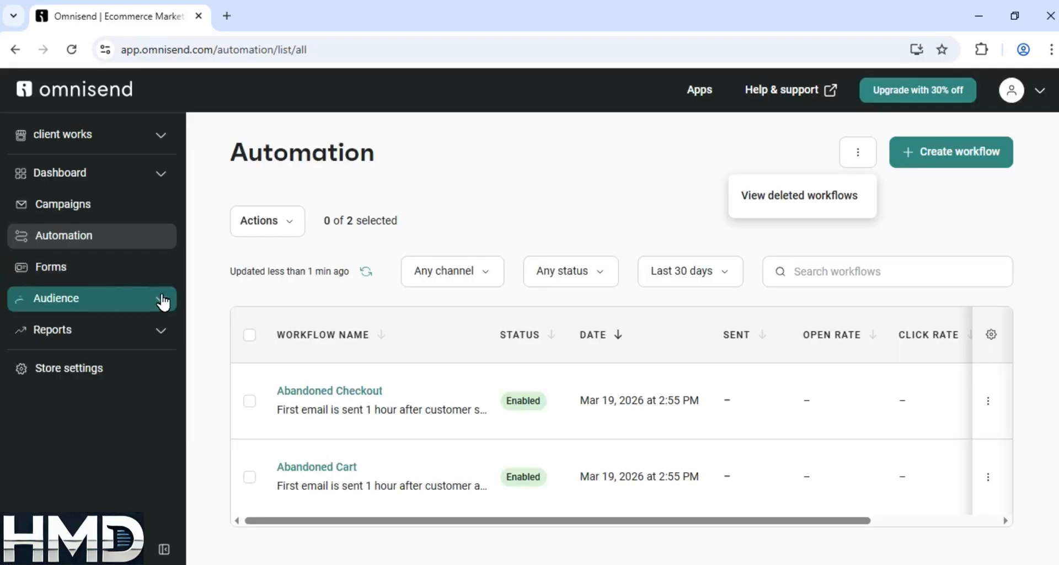
- Go to the audience segments and start creating a new segment
{"action": "left_click", "coordinate": [161, 299]}
{"action": "left_click", "coordinate": [126, 362]}
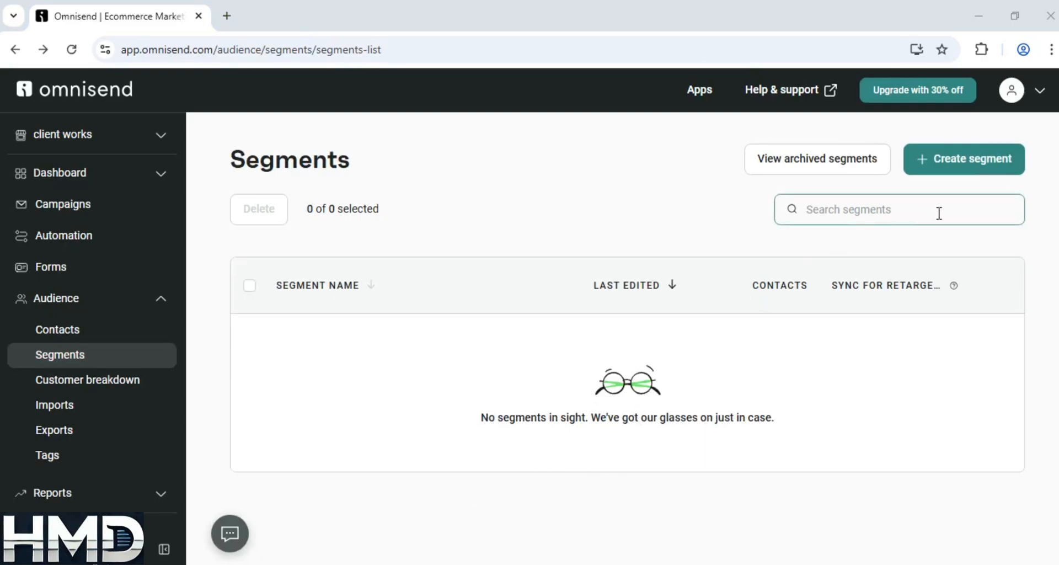
{"action": "left_click", "coordinate": [987, 169]}
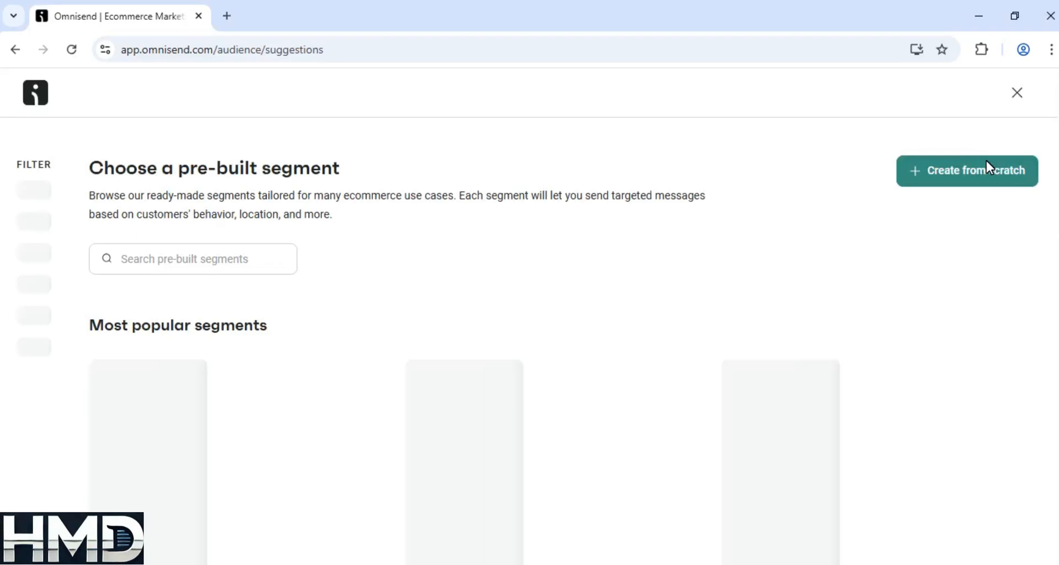
- Look over the segment creation options and browse the most popular pre-built segments with their descriptions
{"action": "scroll", "coordinate": [150, 370], "scroll_direction": "down", "scroll_amount": 4}
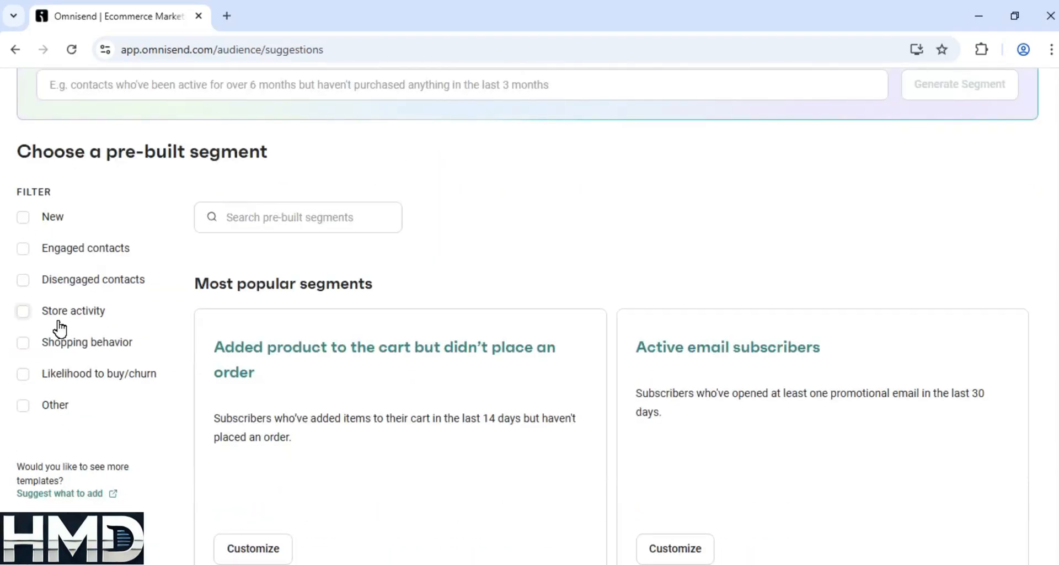
{"action": "scroll", "coordinate": [482, 284], "scroll_direction": "up", "scroll_amount": 4}
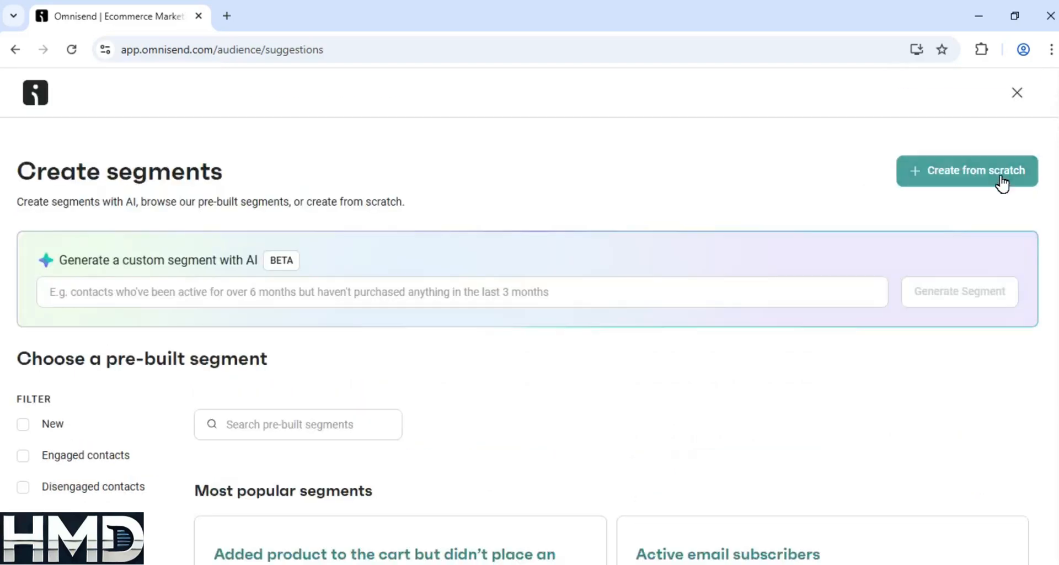
{"action": "scroll", "coordinate": [529, 321], "scroll_direction": "down", "scroll_amount": 9}
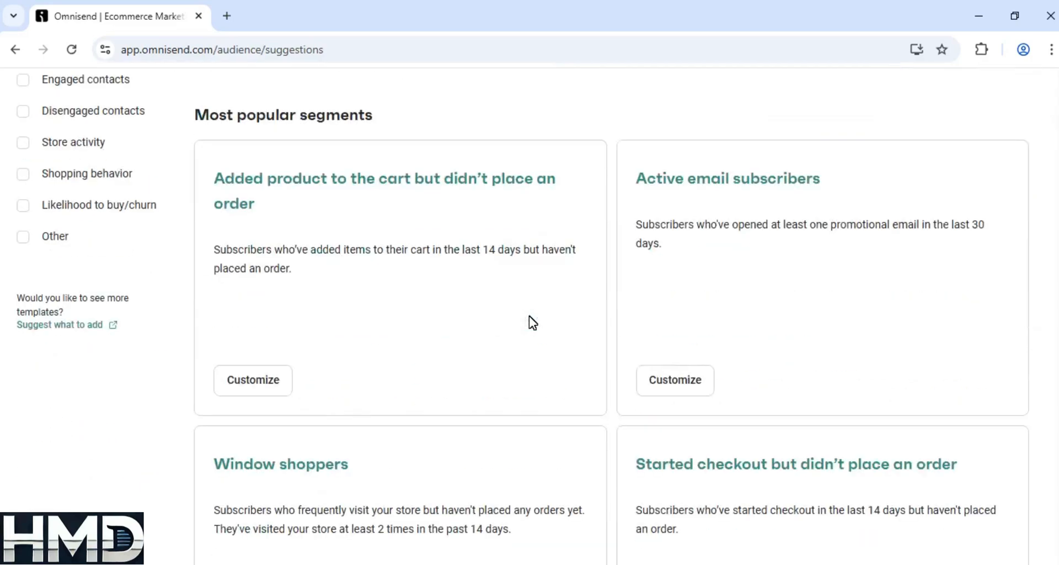
{"action": "scroll", "coordinate": [447, 430], "scroll_direction": "up", "scroll_amount": 2}
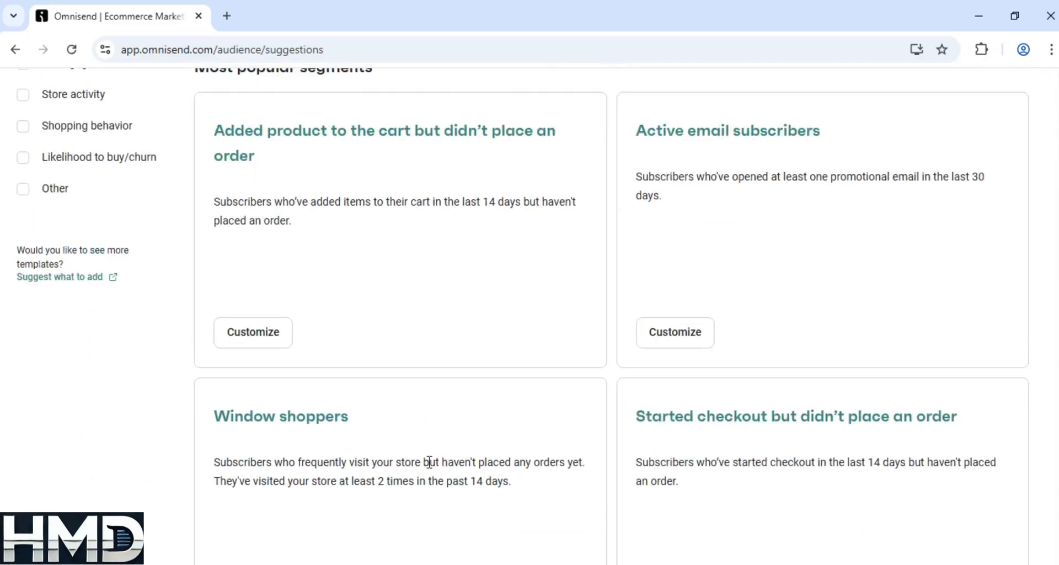
{"action": "scroll", "coordinate": [325, 254], "scroll_direction": "up", "scroll_amount": 2}
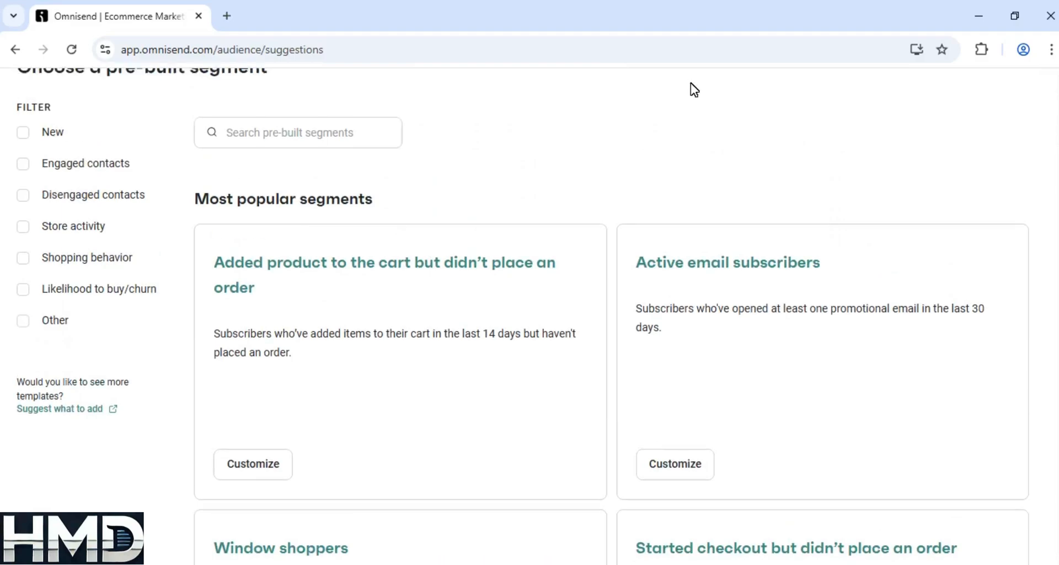
{"action": "scroll", "coordinate": [690, 86], "scroll_direction": "down", "scroll_amount": 20}
{"action": "scroll", "coordinate": [575, 308], "scroll_direction": "down", "scroll_amount": 10}
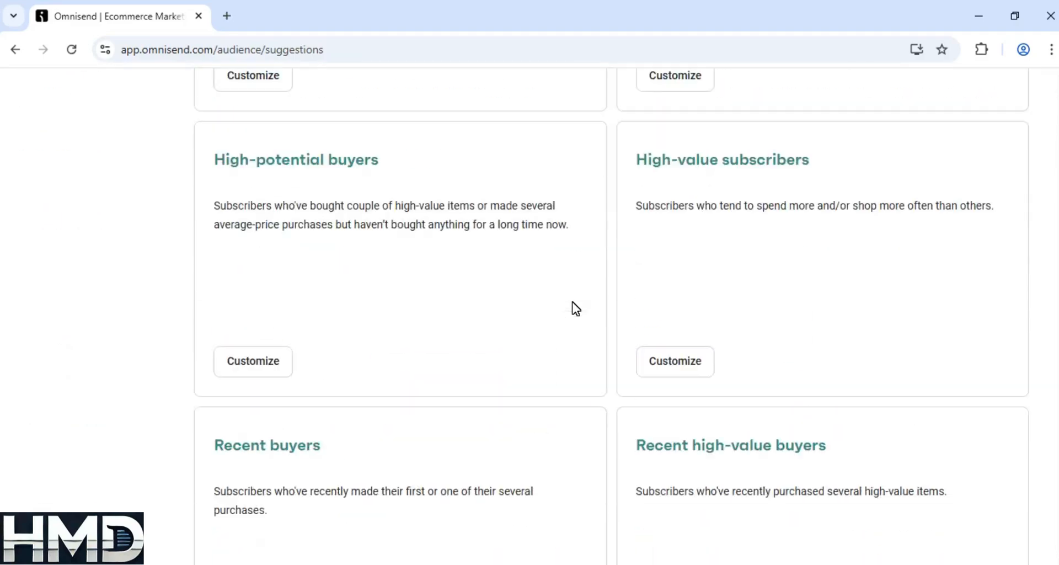